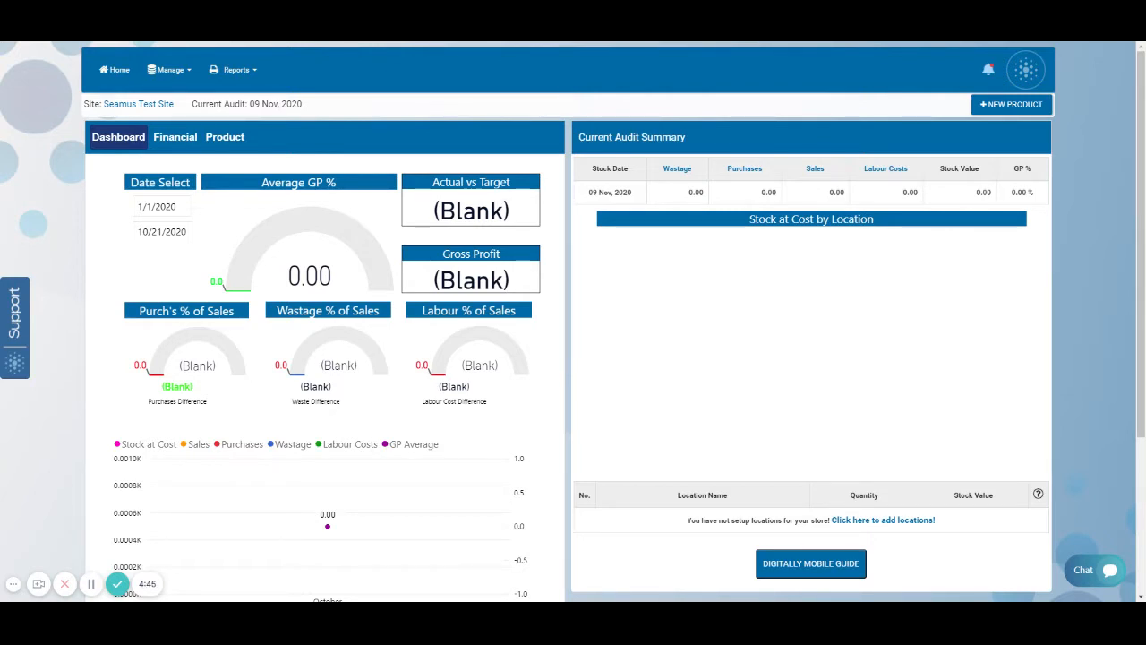
End the current audit and create a new one with the stock date 16 November 2020
left_click(170, 69)
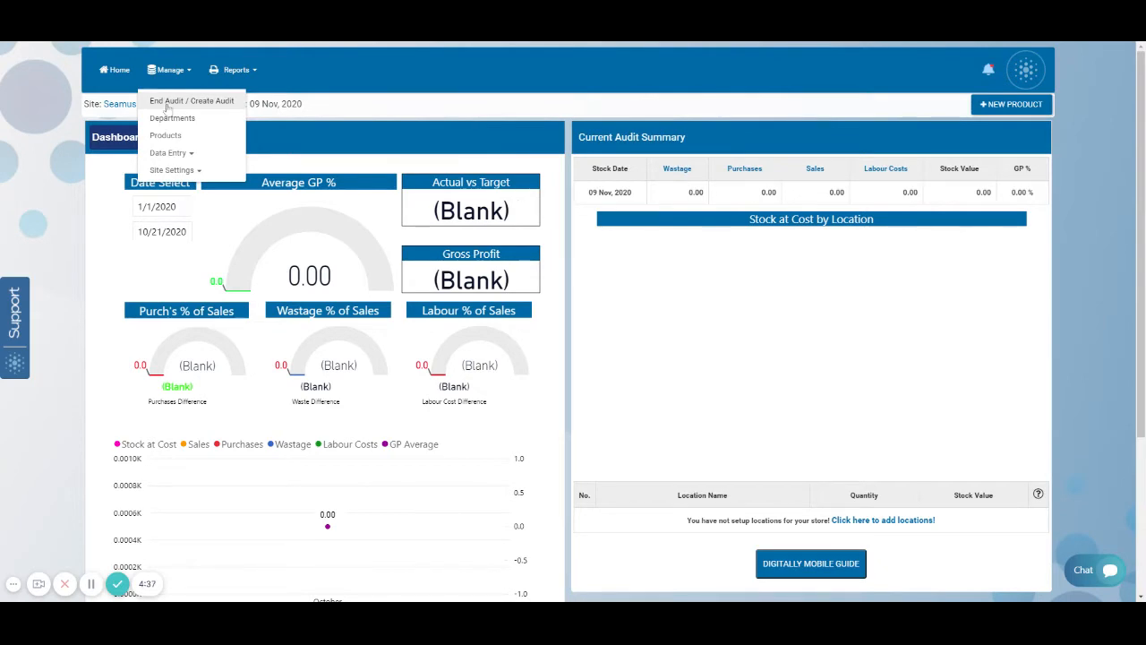
left_click(192, 101)
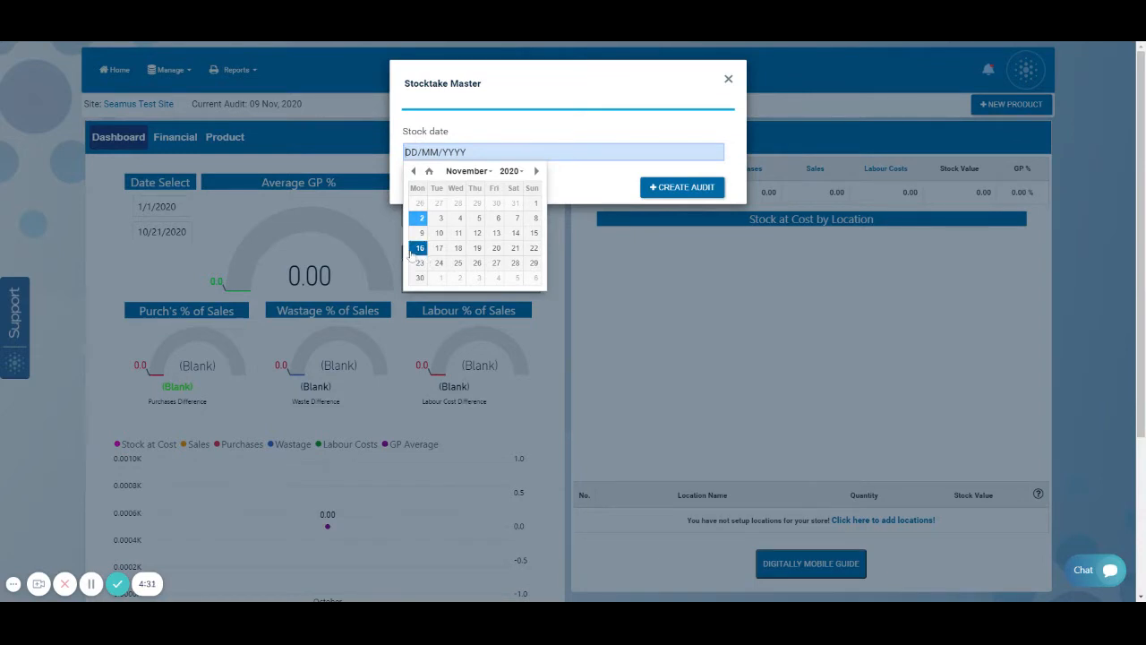
left_click(419, 250)
left_click(678, 189)
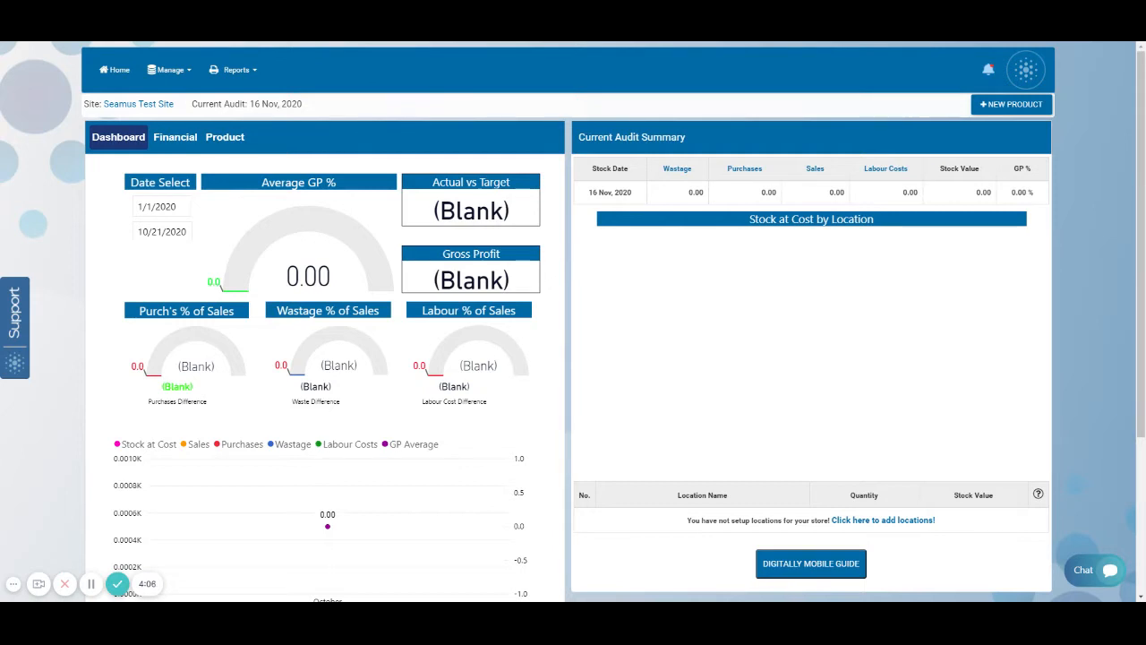
Add a store location named Cold Room without importing all products from the product master
left_click(175, 70)
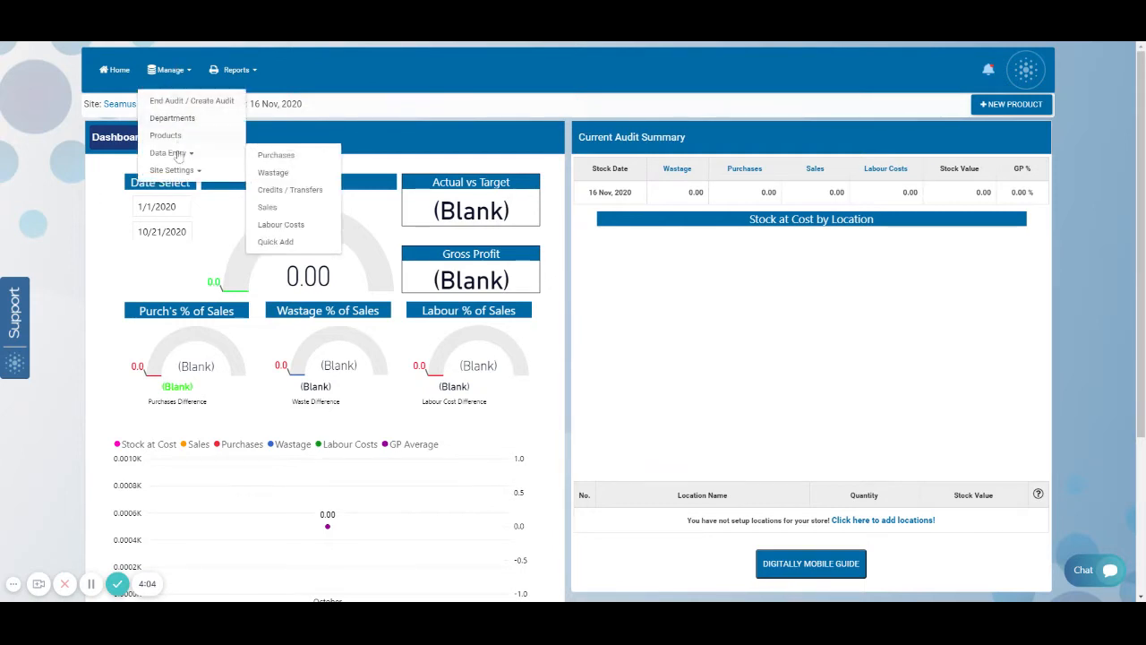
mouse_move(179, 170)
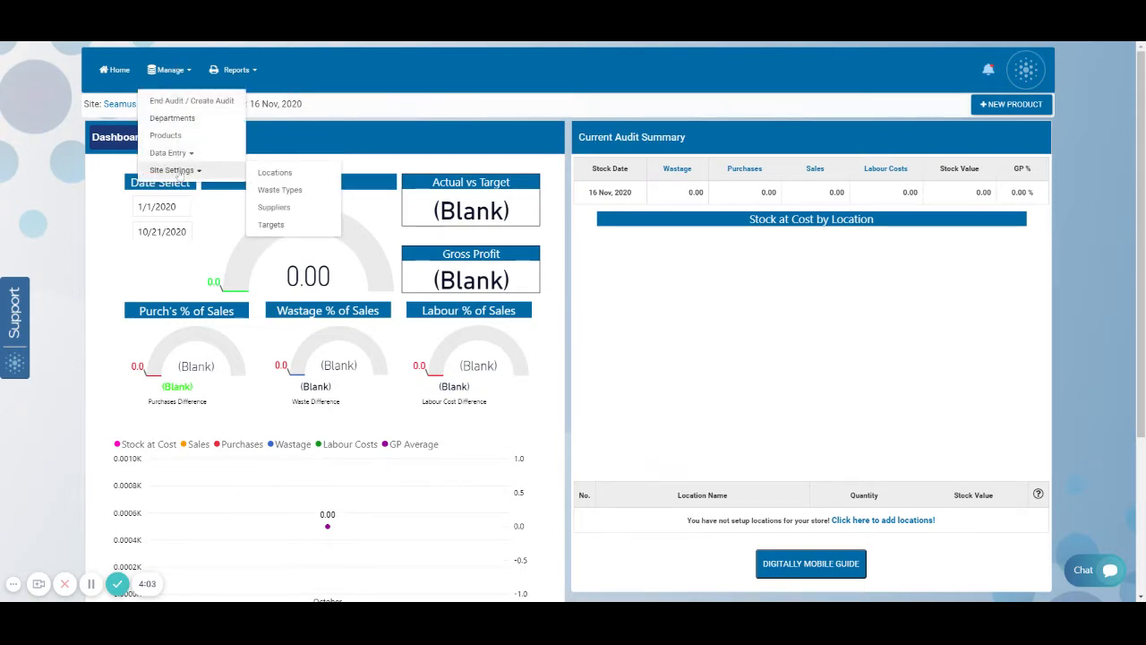
left_click(276, 174)
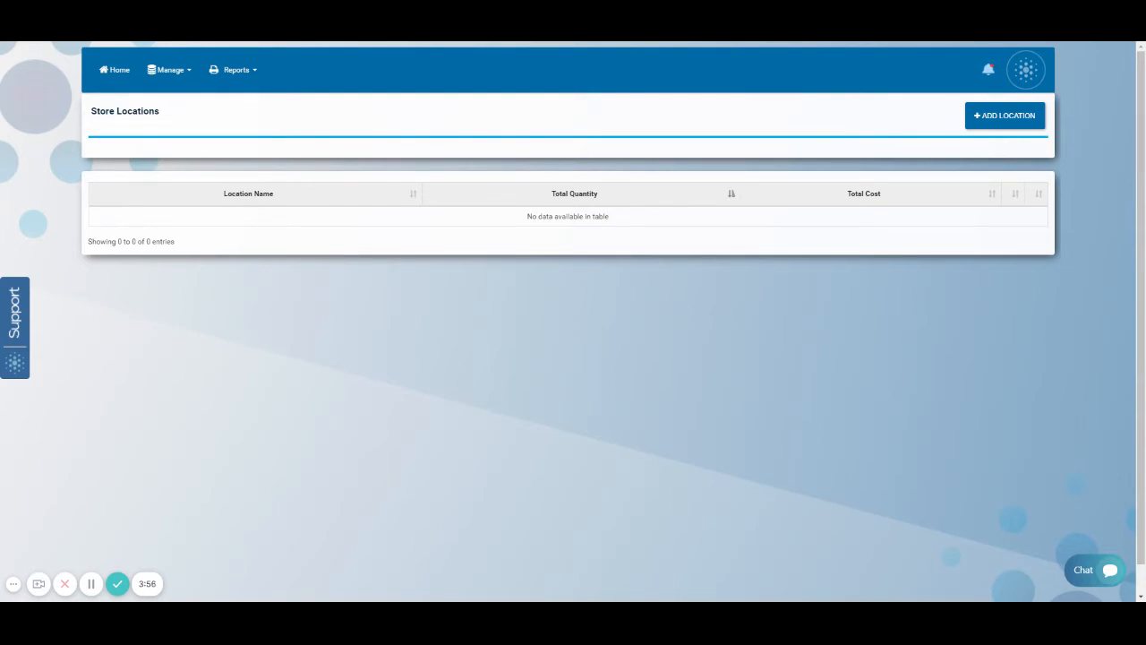
left_click(1002, 117)
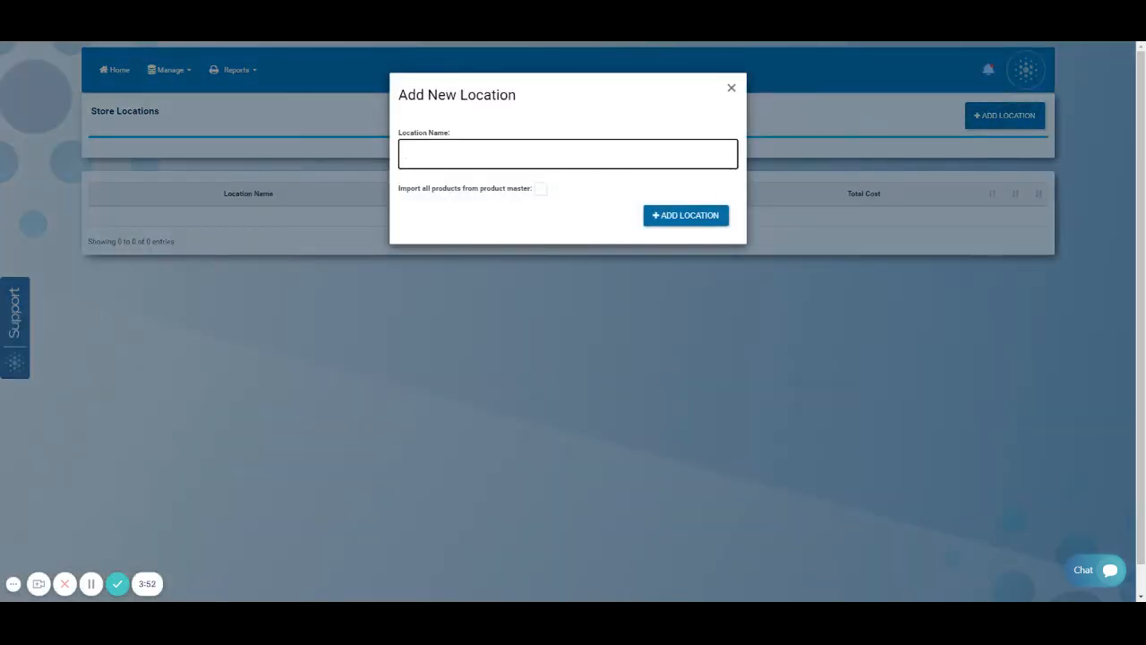
type("Cold Room")
left_click(538, 195)
left_click(540, 188)
left_click(682, 215)
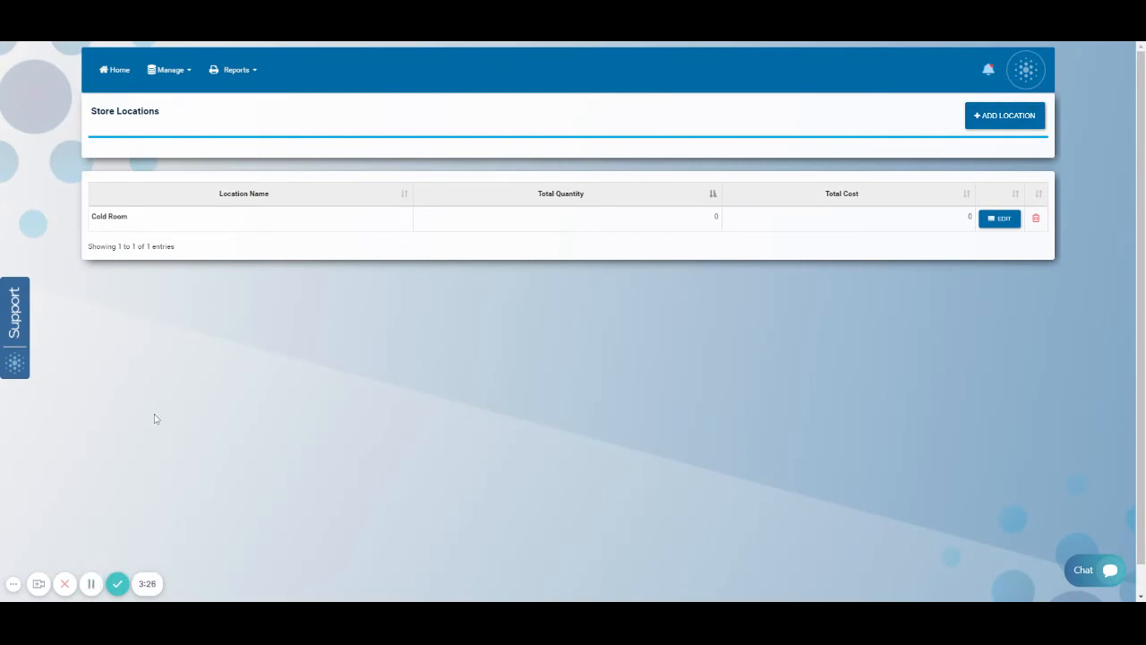
Insert the existing product Rashers back bacon 4x2.27kg (Each) into the Cold Room location of the current audit
left_click(110, 80)
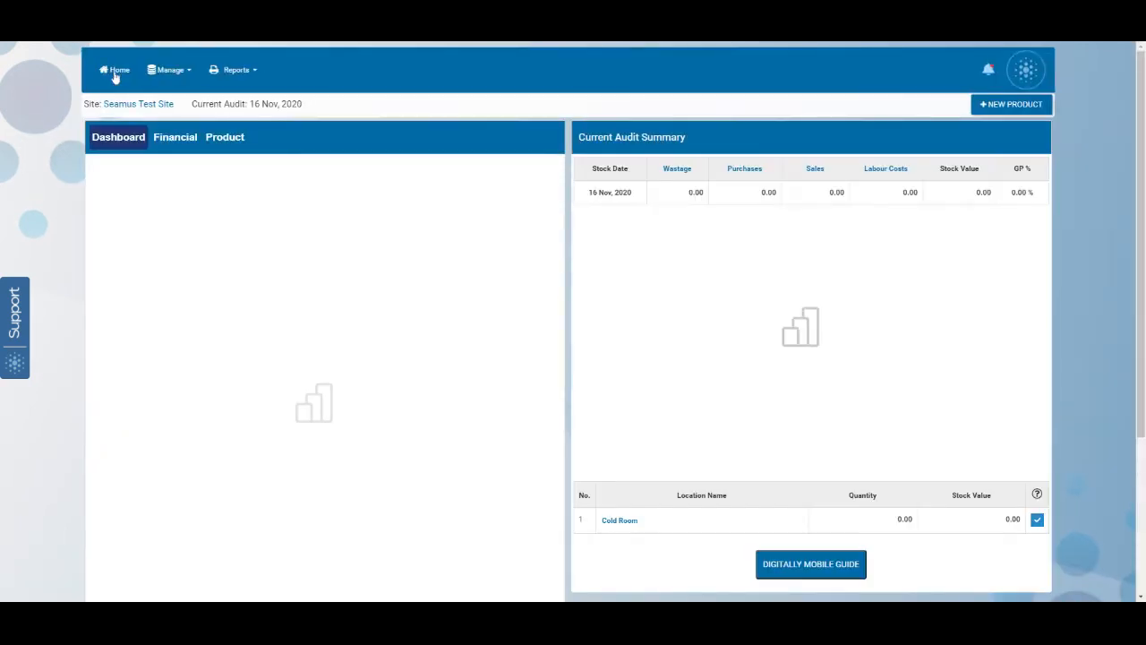
left_click(625, 523)
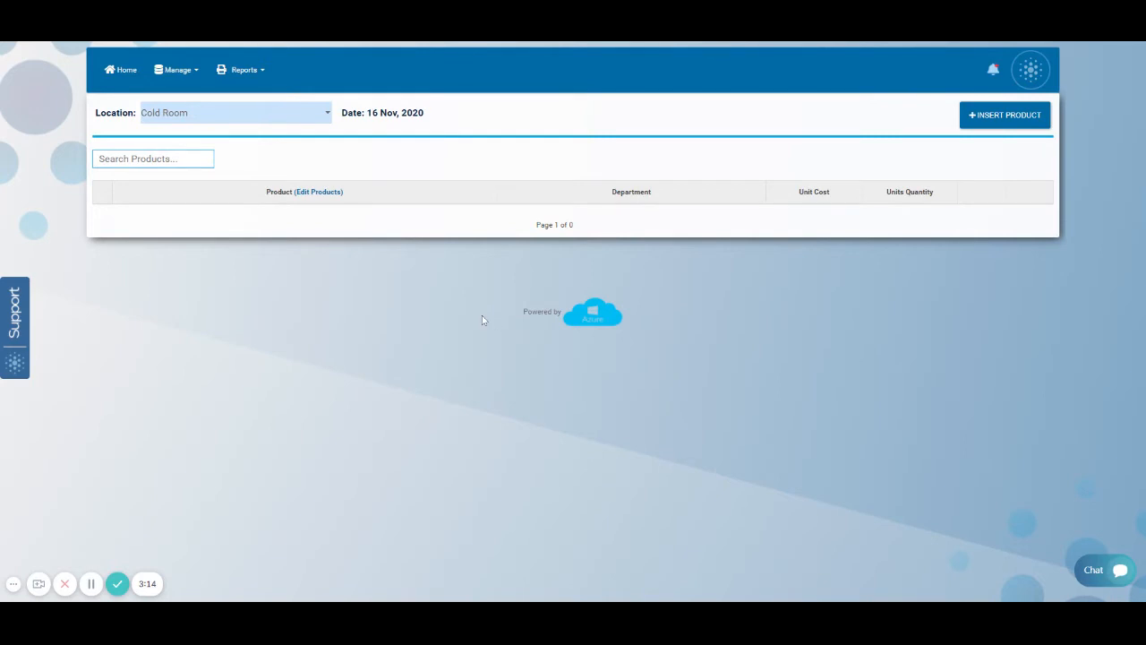
left_click(1005, 127)
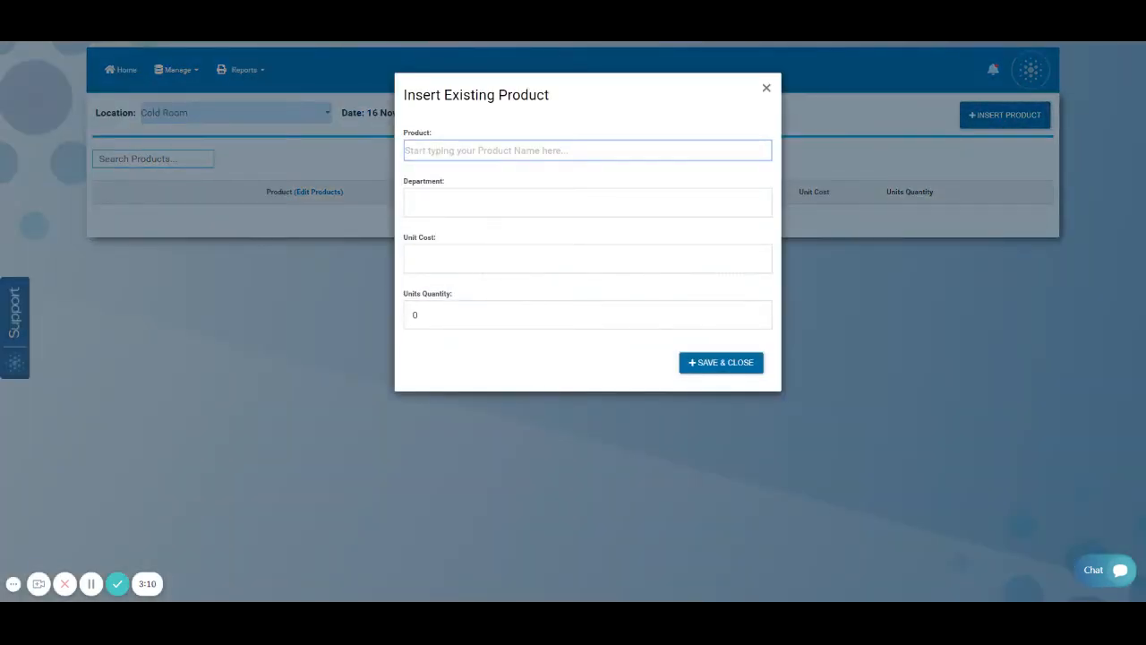
type("rash")
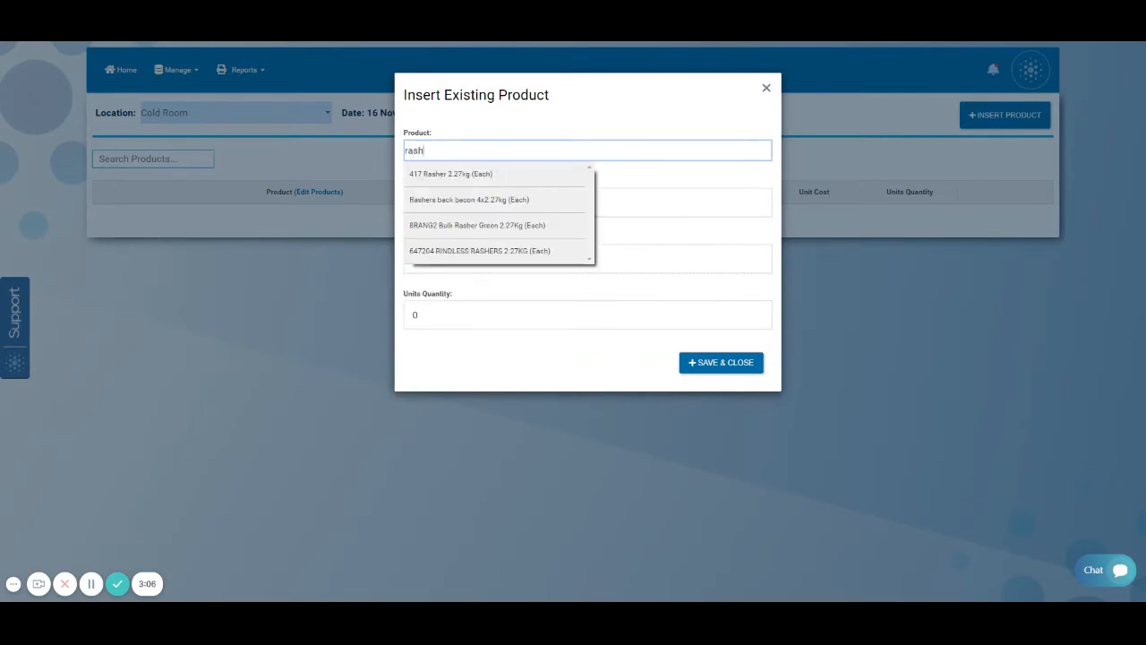
left_click(493, 199)
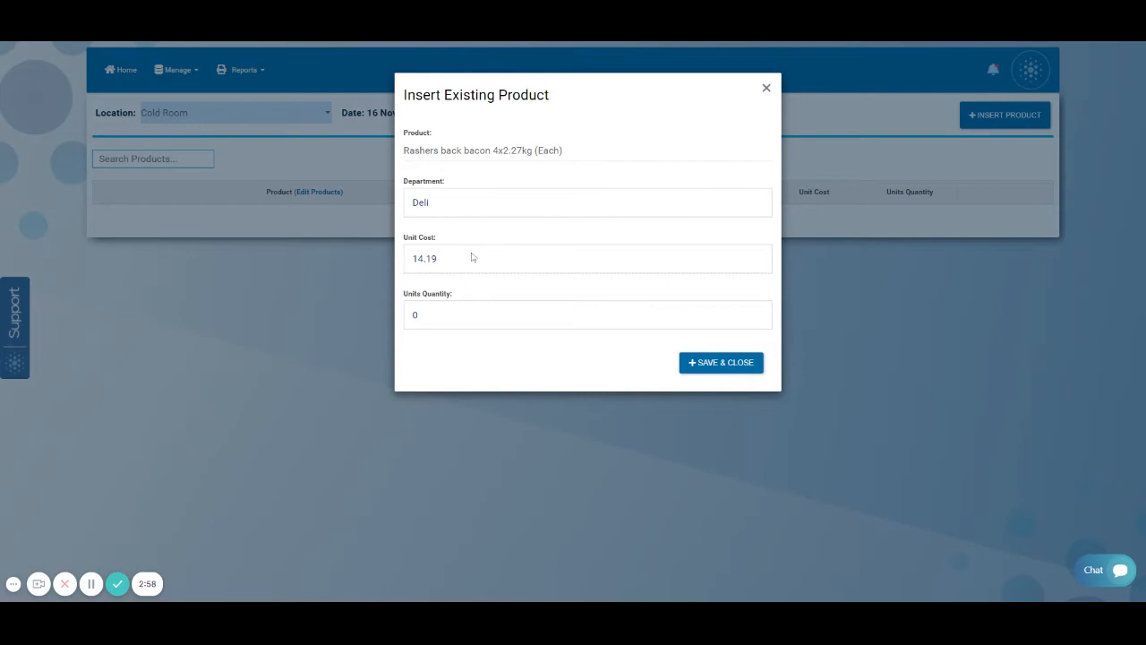
left_click(722, 370)
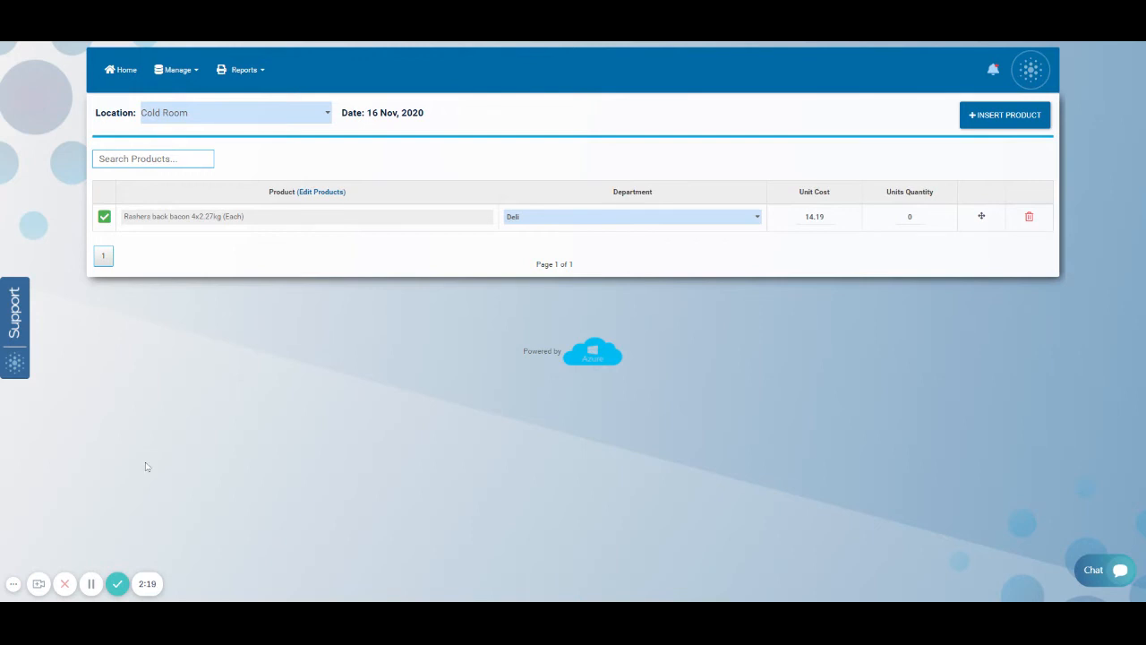
Add a new waste type named Out of date in the site settings
left_click(179, 72)
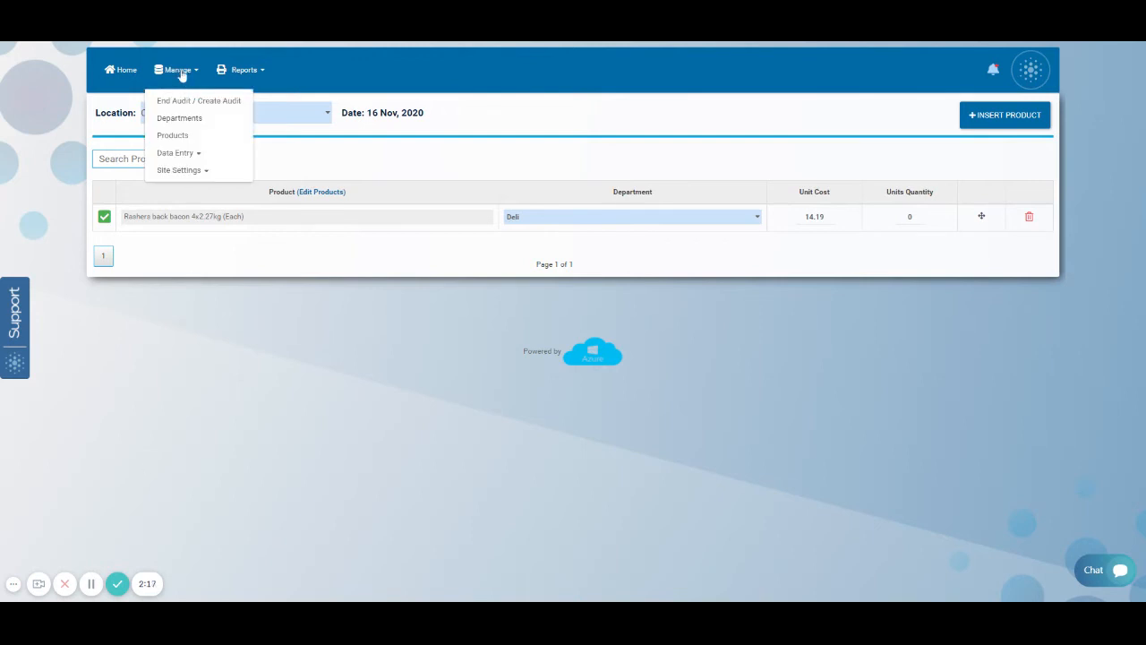
mouse_move(184, 169)
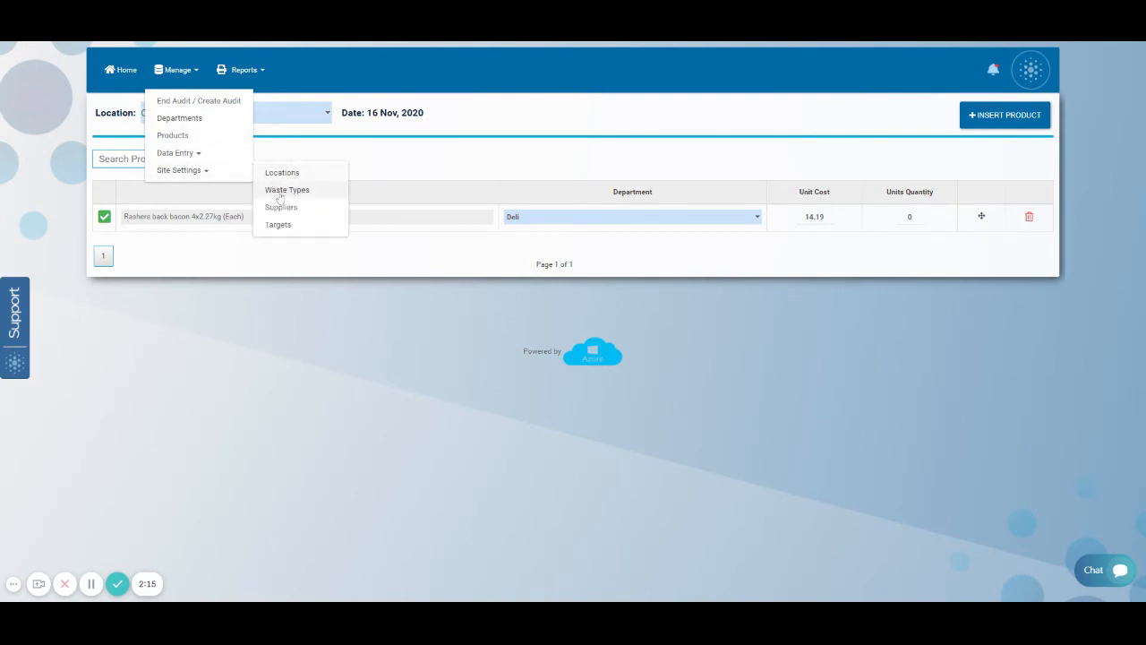
left_click(280, 192)
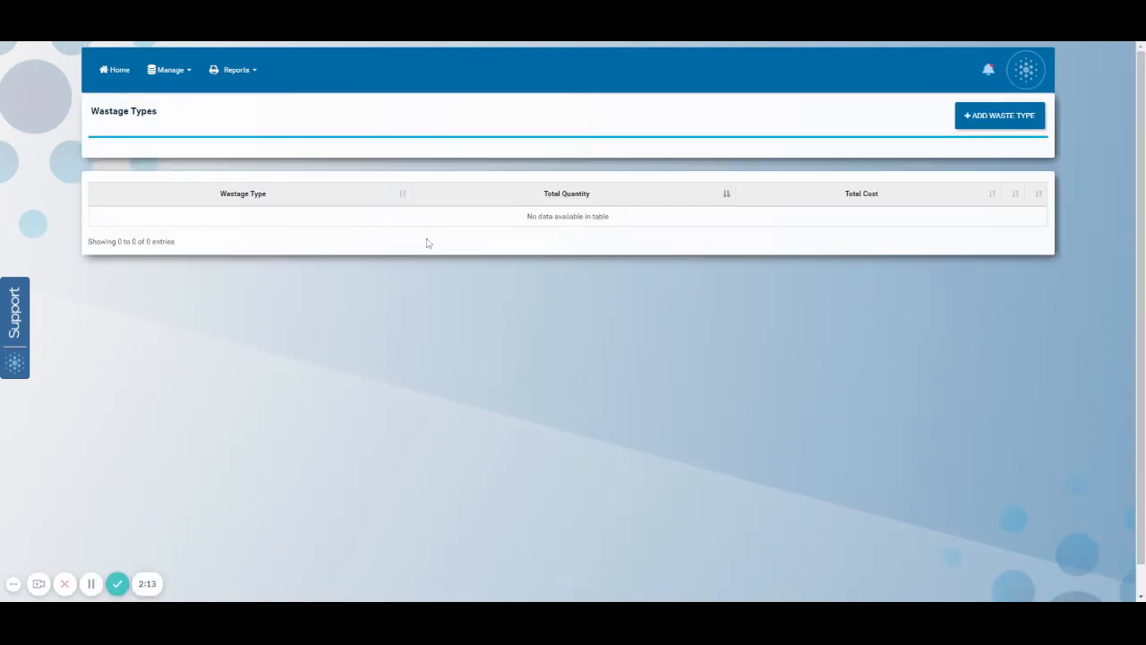
left_click(1012, 120)
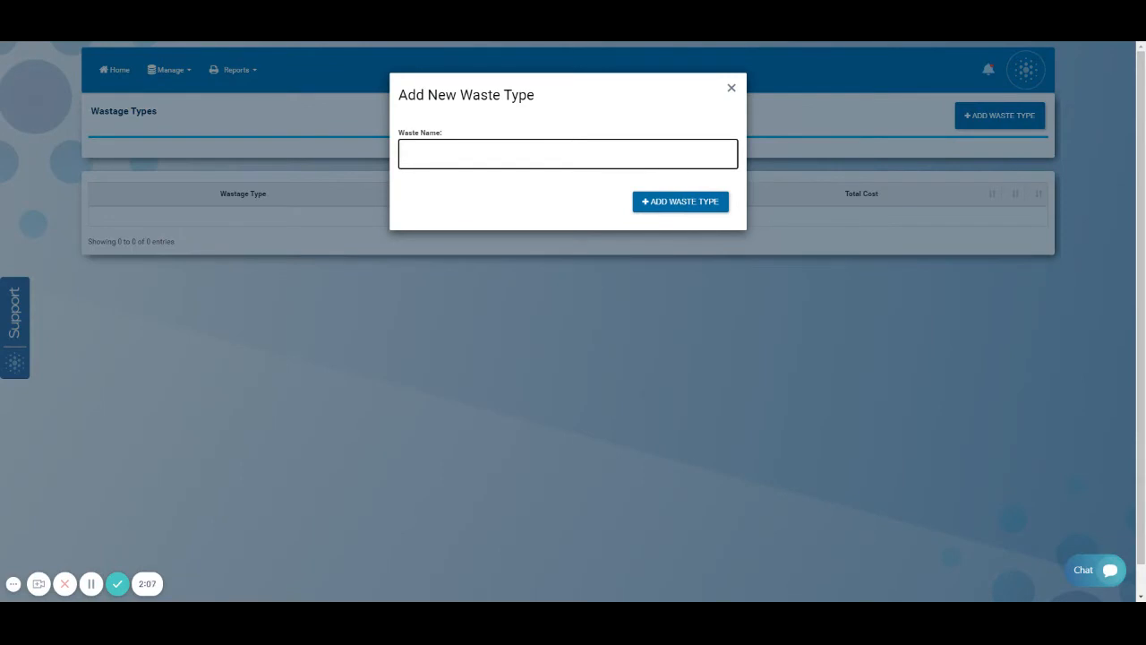
type("Out of date")
left_click(682, 206)
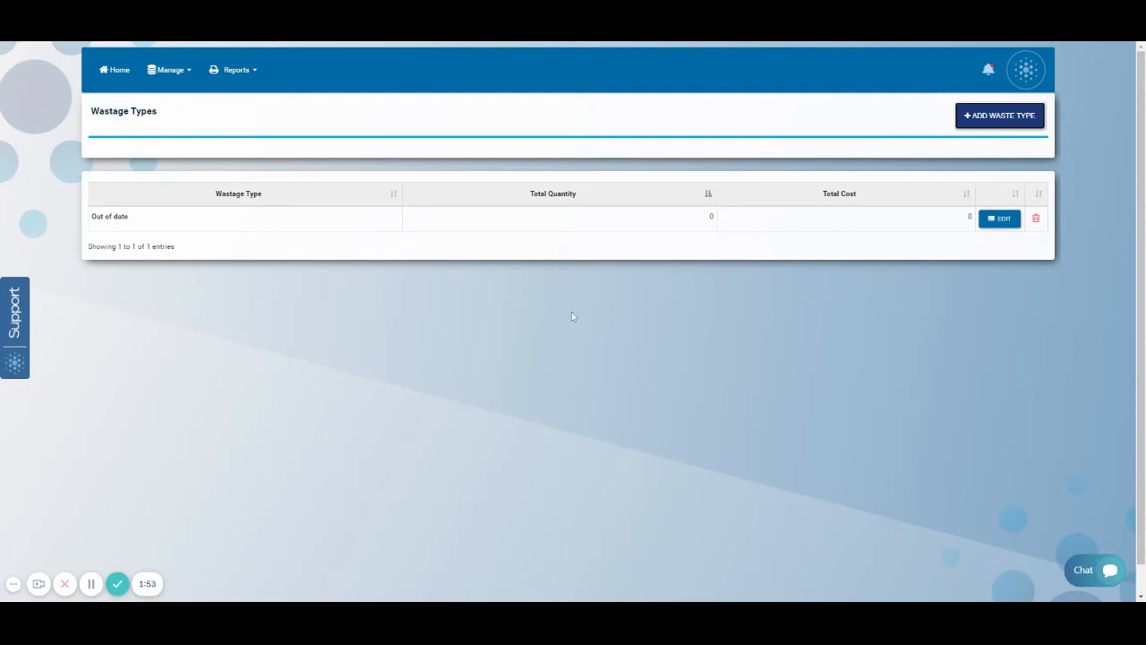
Set the site targets to 50% gross profit, 5% wastage and 5% purchases, and save them
left_click(180, 74)
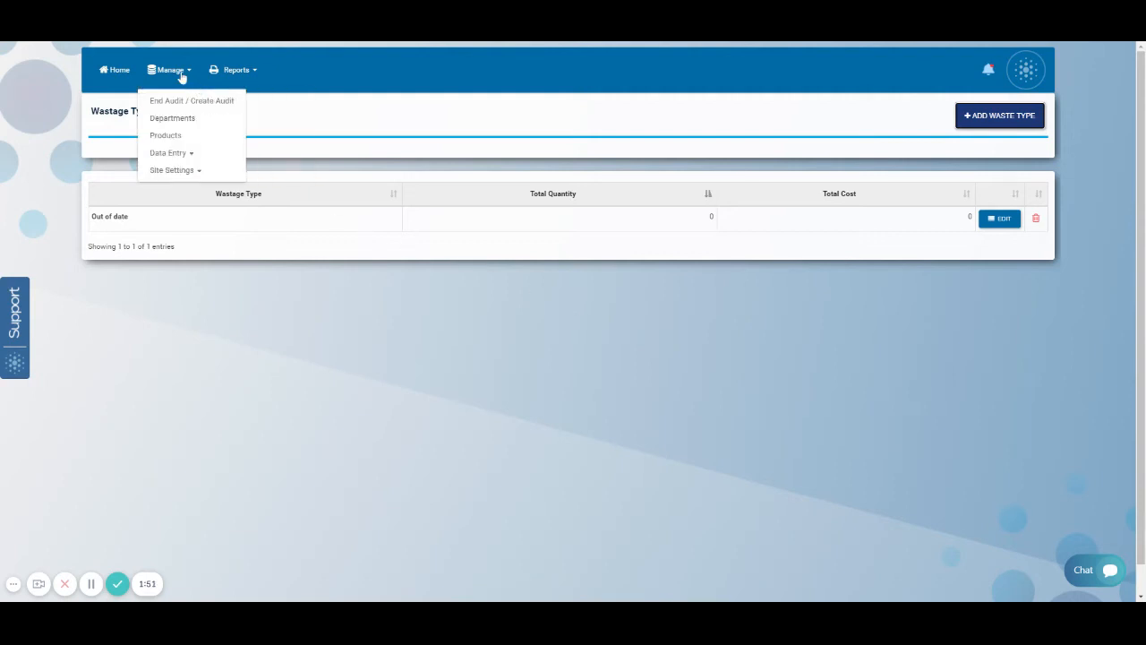
mouse_move(182, 174)
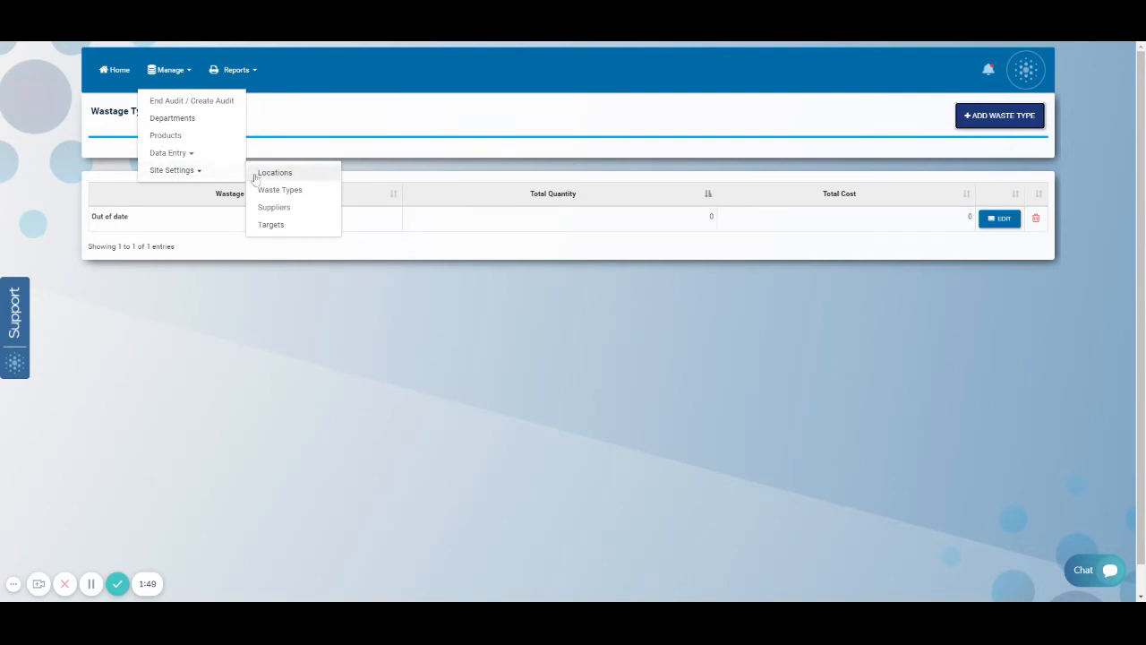
left_click(272, 223)
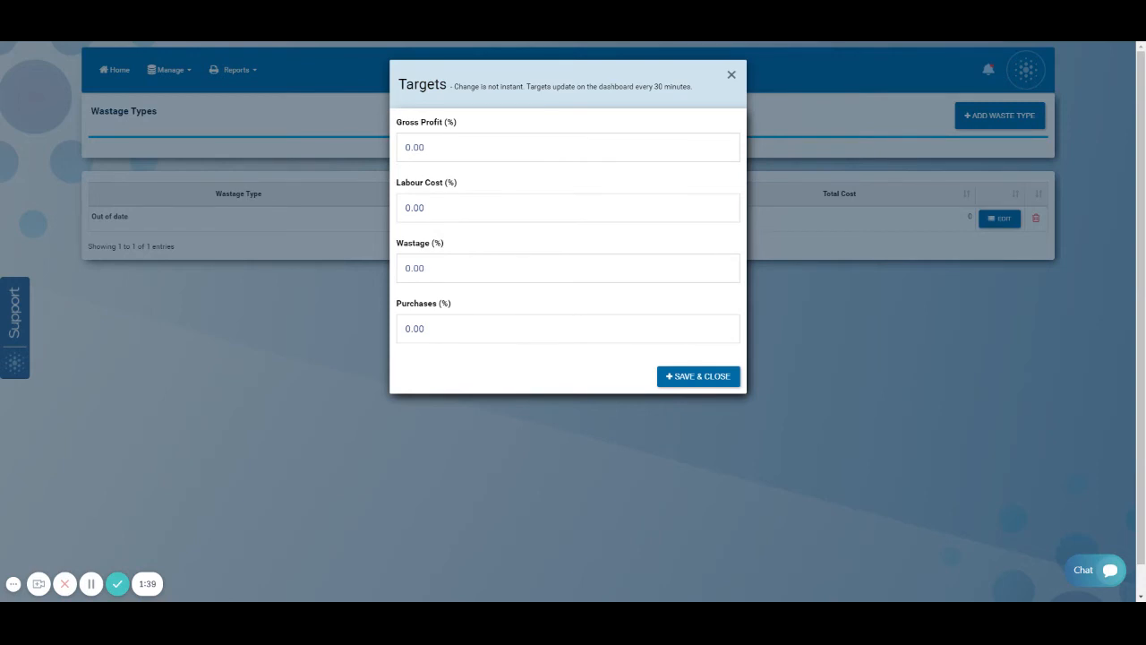
left_click_drag(412, 148, 405, 147)
type("50")
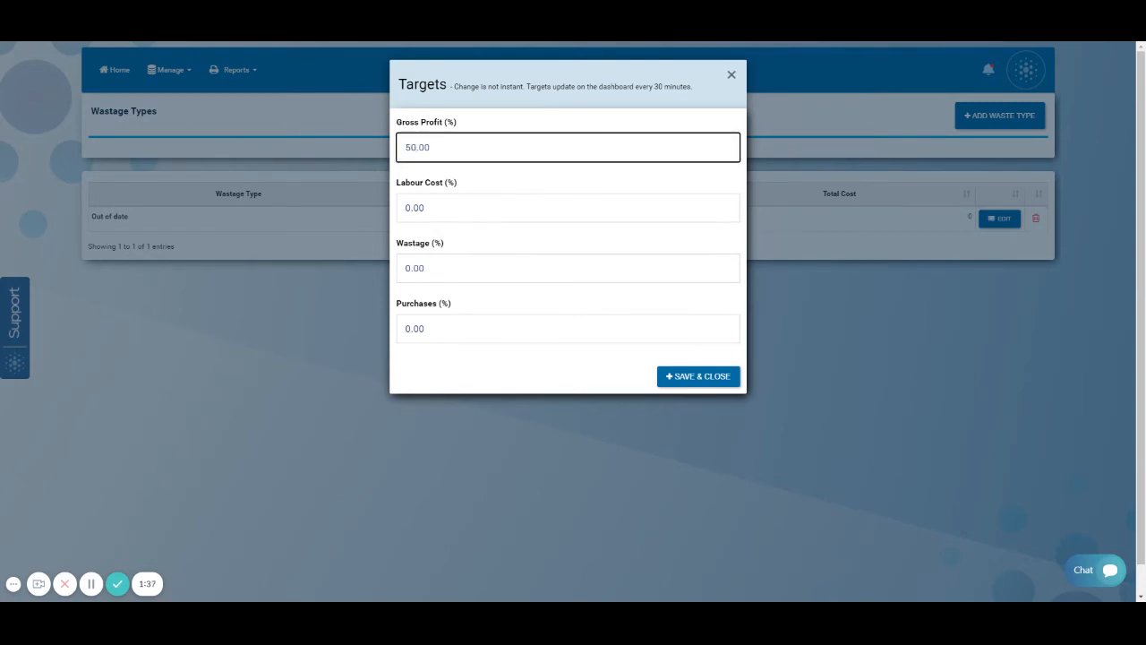
left_click_drag(413, 268, 405, 269)
type("5")
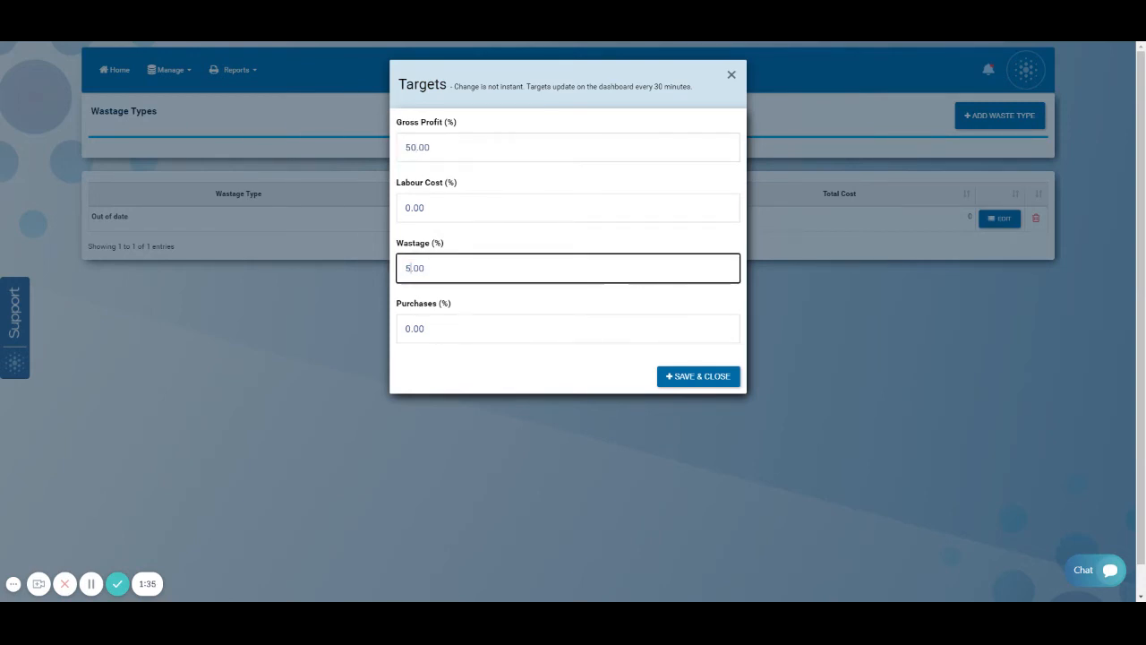
left_click_drag(412, 329, 405, 329)
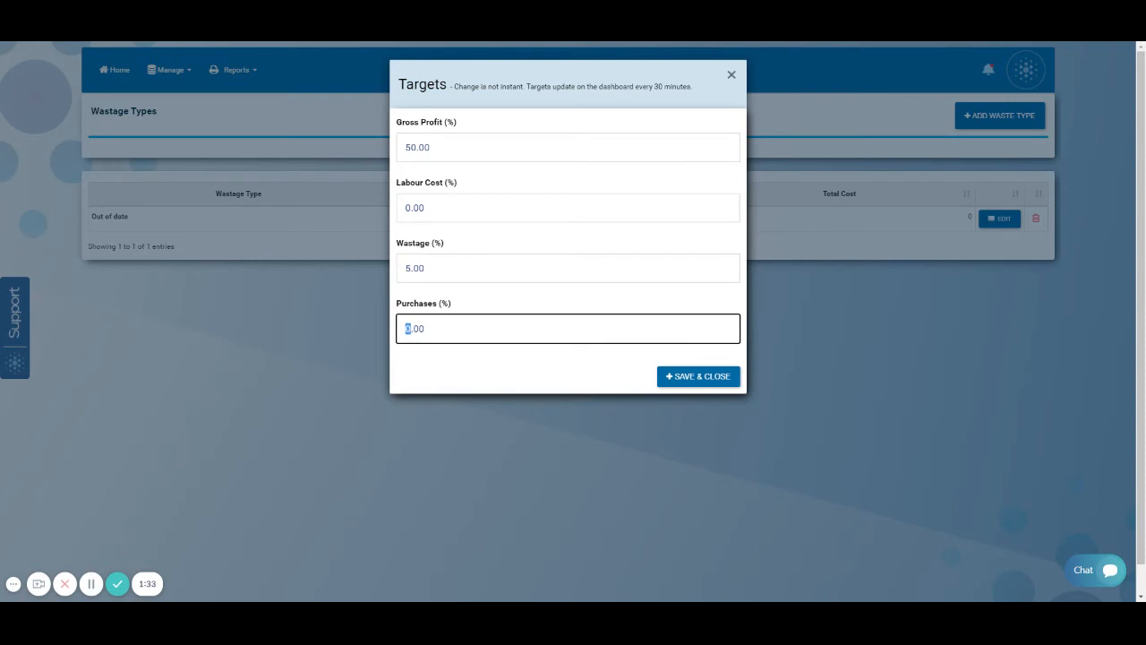
type("5")
left_click(697, 379)
left_click(697, 383)
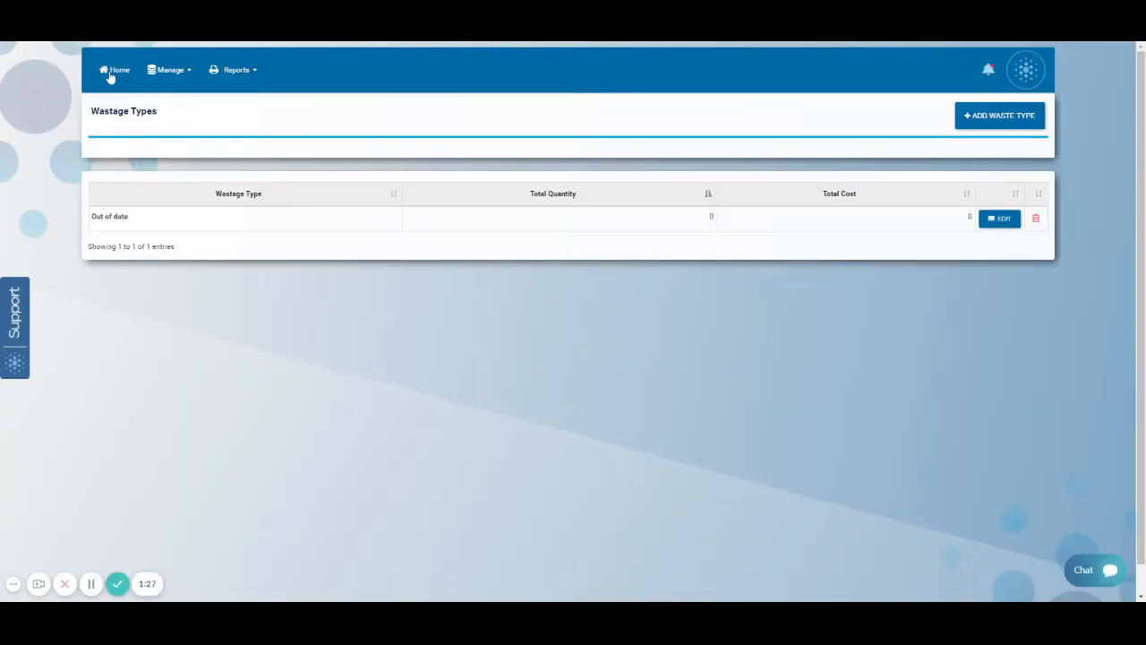
Open the store products list from the dashboard, view the edit form of the 01ST11W2 rear loading sandwich wedge product, and close it without changes
left_click(109, 78)
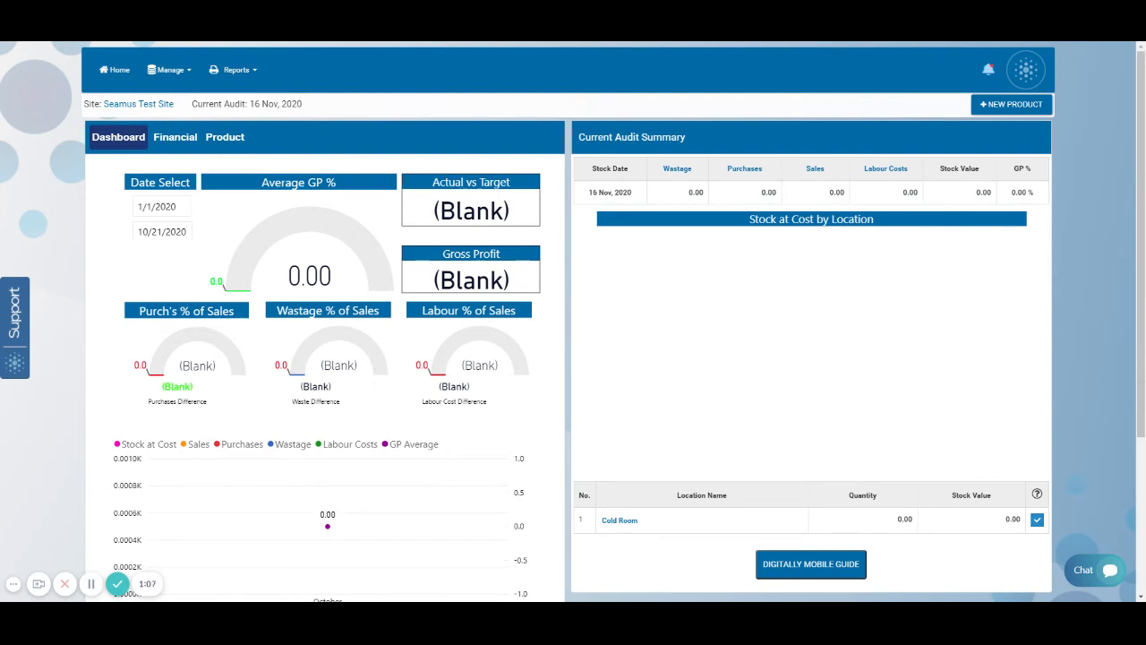
left_click(176, 71)
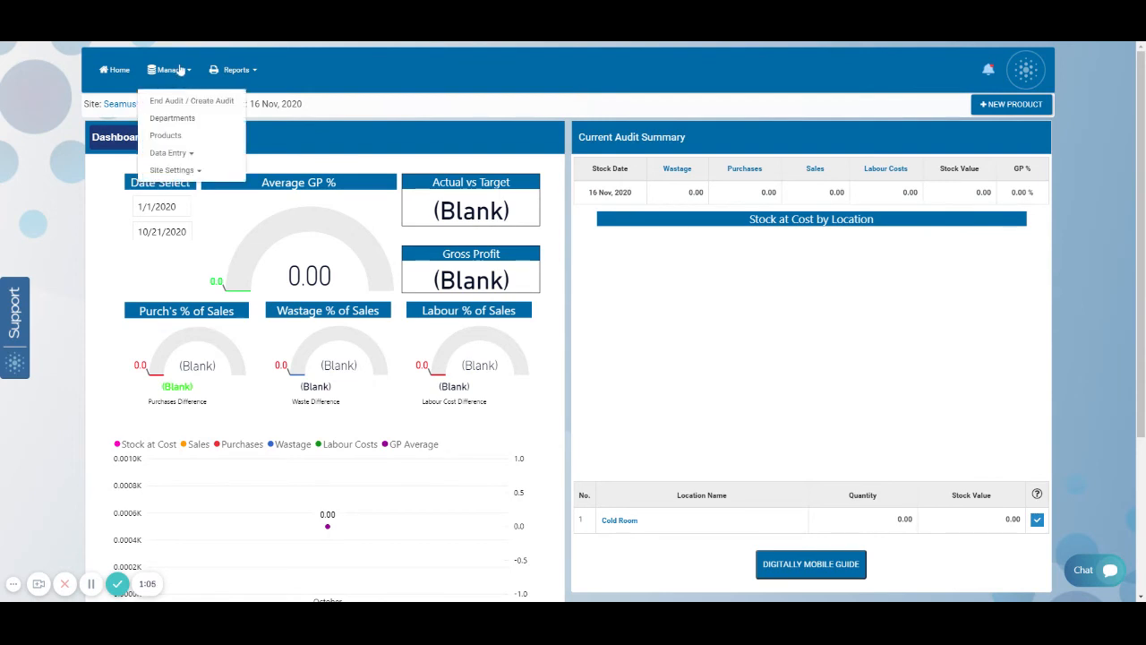
left_click(166, 135)
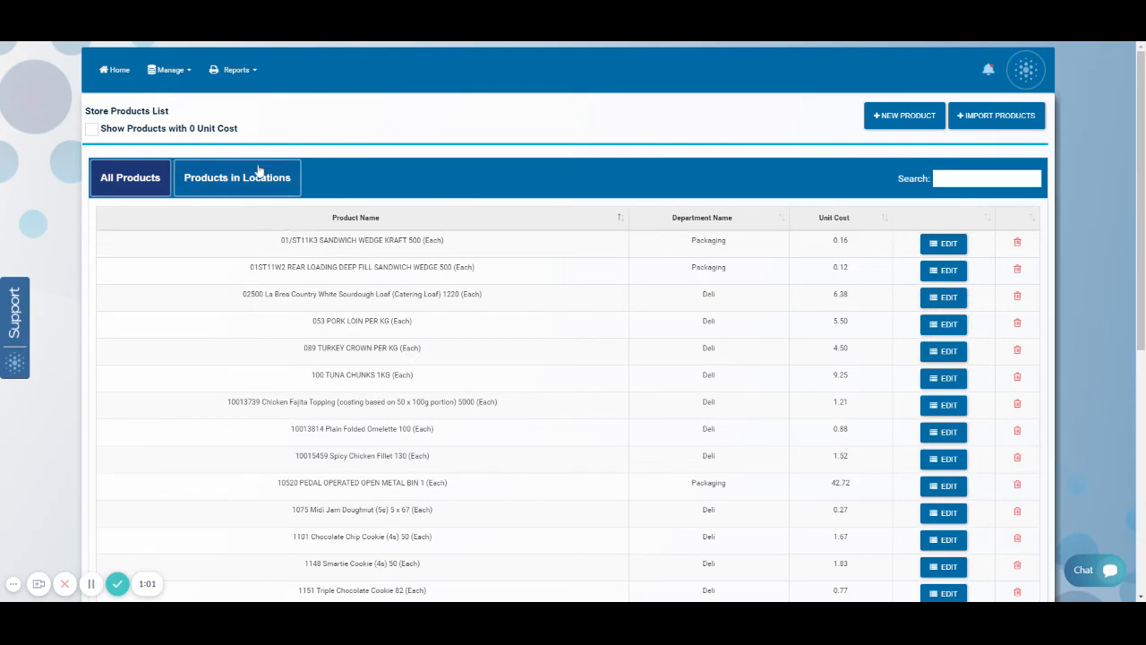
left_click(178, 73)
left_click(165, 136)
left_click(943, 270)
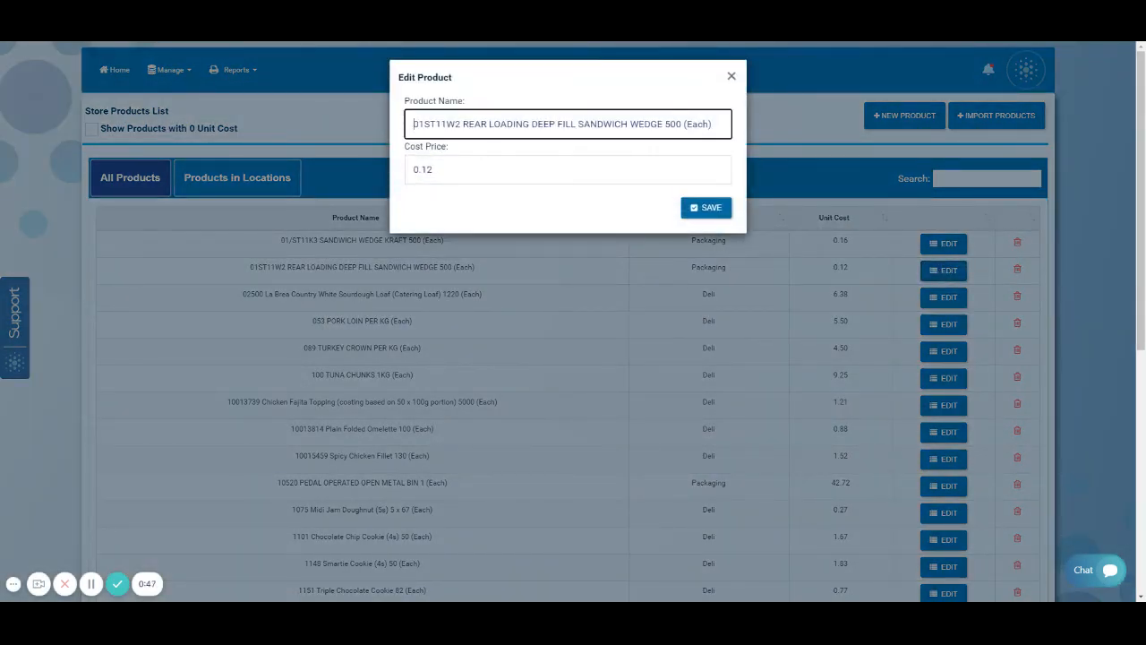
left_click(732, 76)
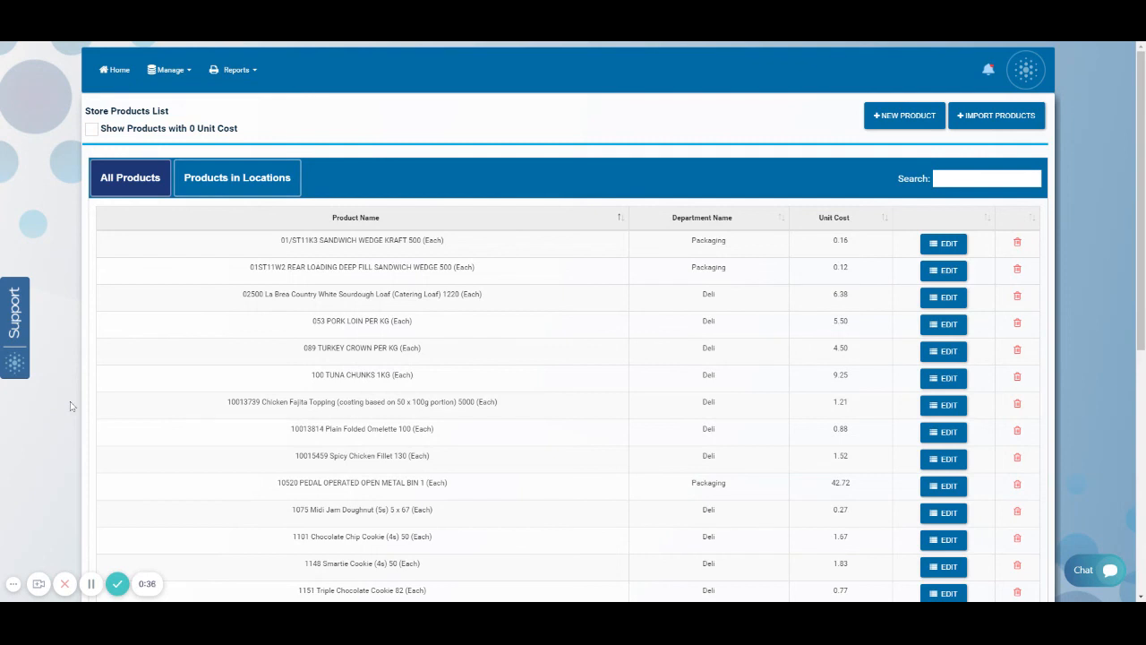
View the Quick Add data entry form for the 16 Nov, 2020 period and close it without entering values
left_click(170, 70)
left_click(170, 153)
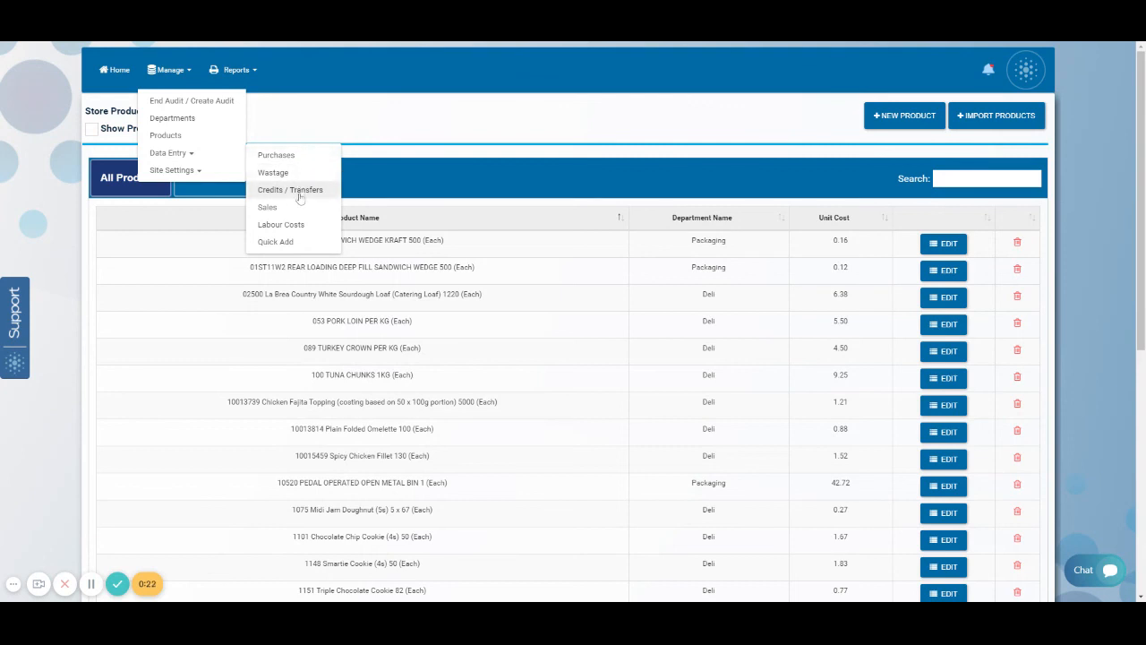
left_click(306, 245)
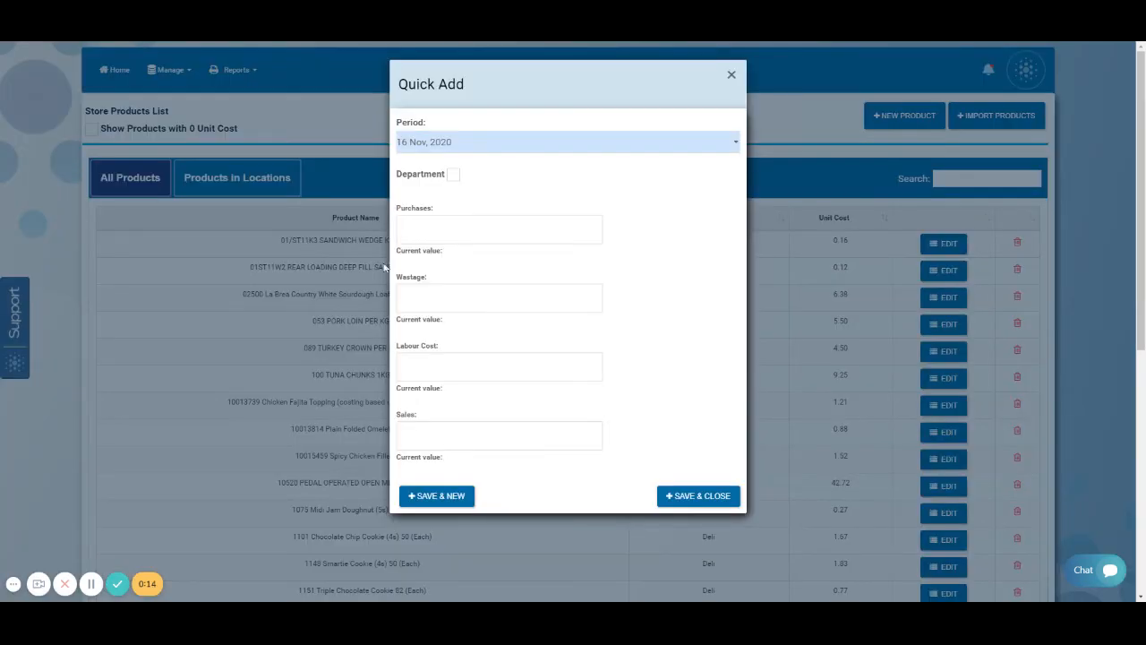
left_click(732, 76)
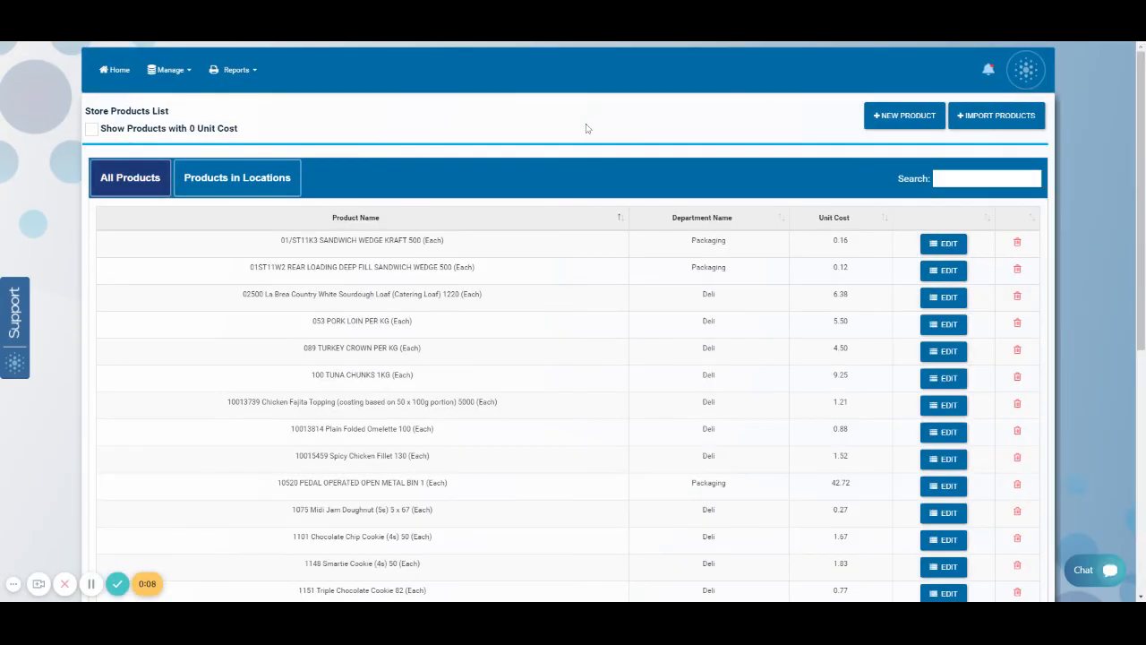